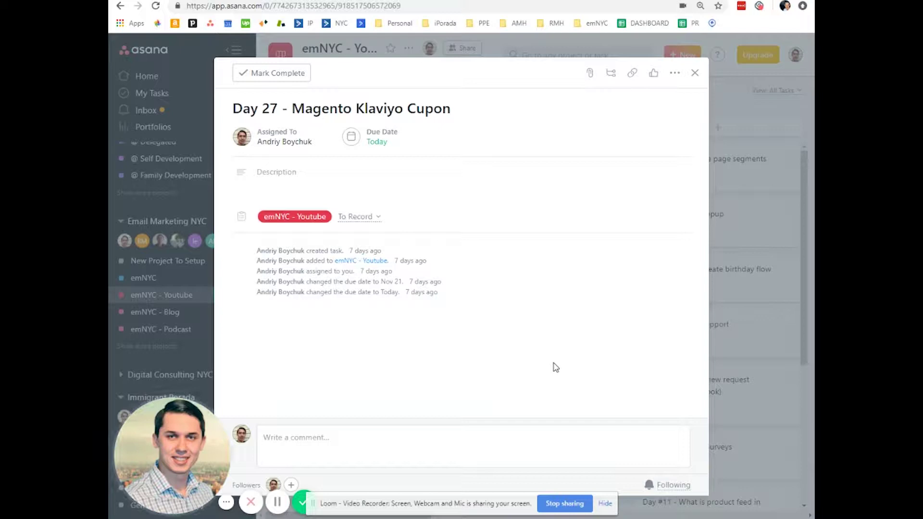
Go to Klaviyo's Coupons section, add a new coupon, and name it XYZ_EXAMPLE.
{"action": "key", "text": "ctrl+Tab"}
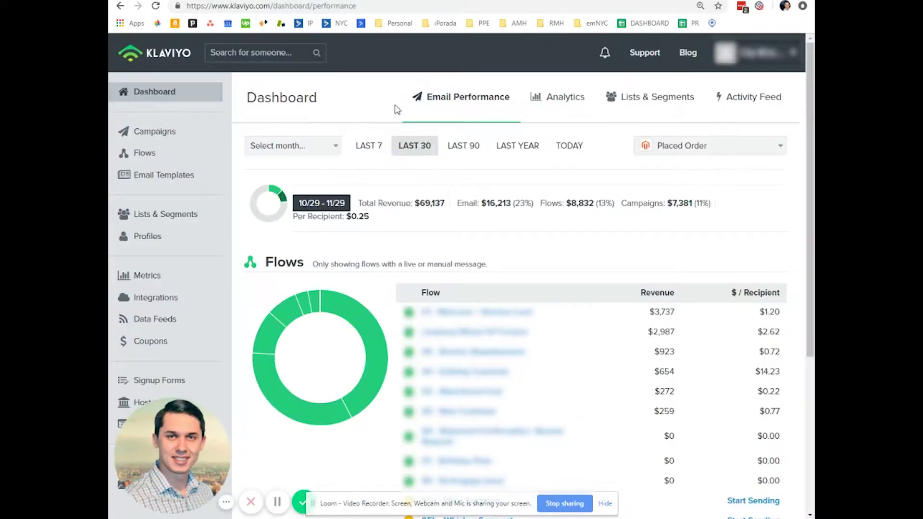
{"action": "left_click_drag", "start_coordinate": [188, 462], "coordinate": [366, 457]}
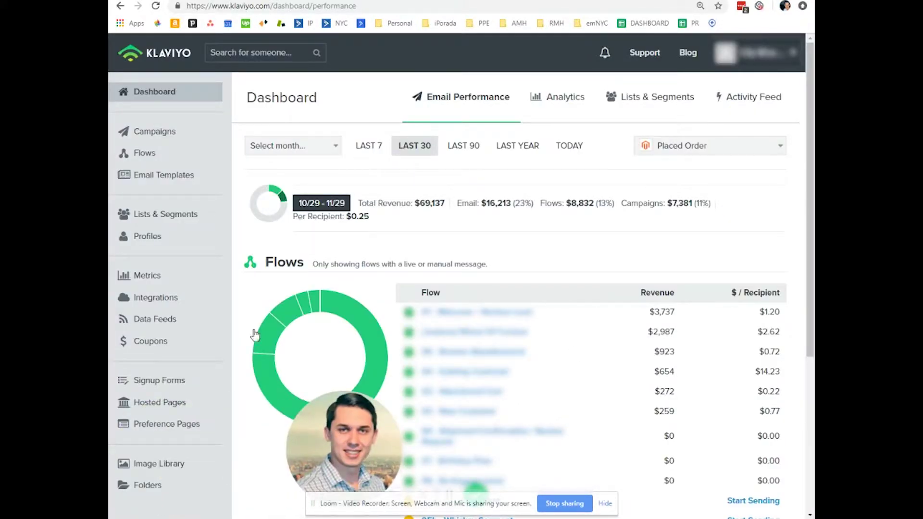
{"action": "left_click", "coordinate": [162, 350]}
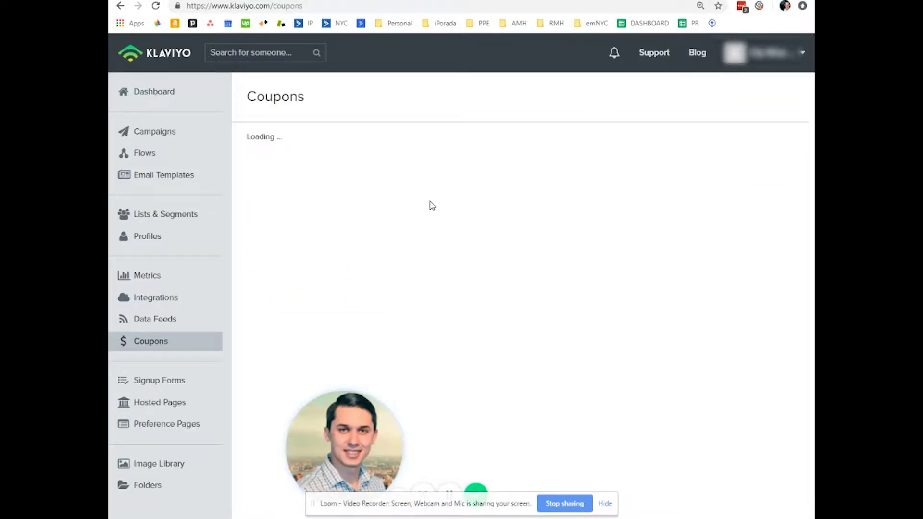
{"action": "left_click_drag", "start_coordinate": [299, 406], "coordinate": [173, 394]}
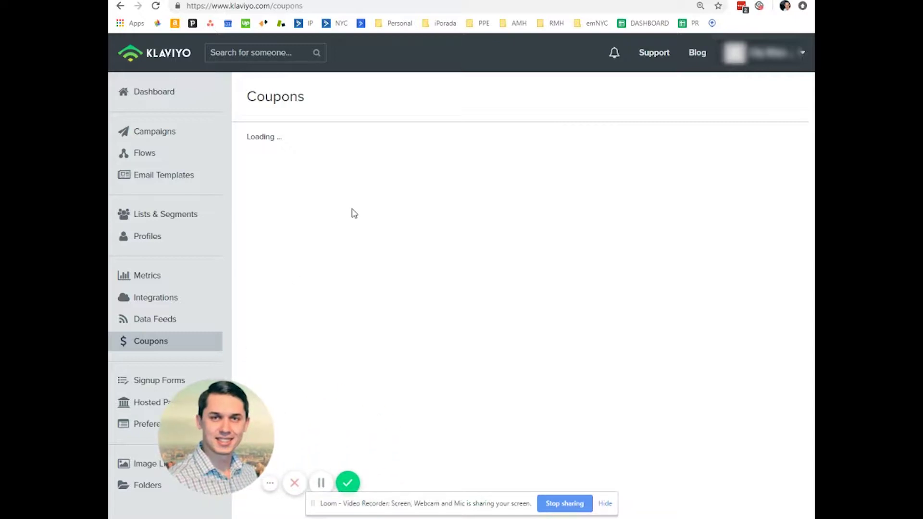
{"action": "mouse_move", "coordinate": [183, 438]}
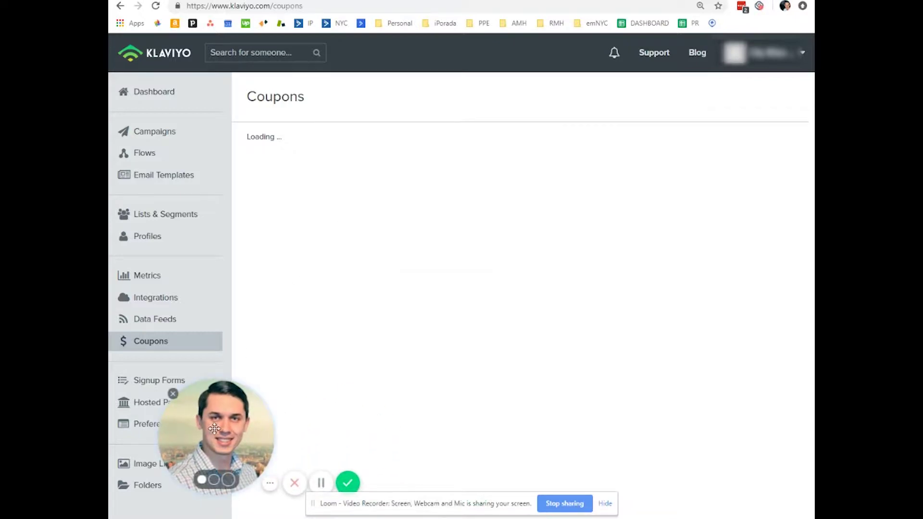
{"action": "left_click_drag", "start_coordinate": [214, 428], "coordinate": [181, 439]}
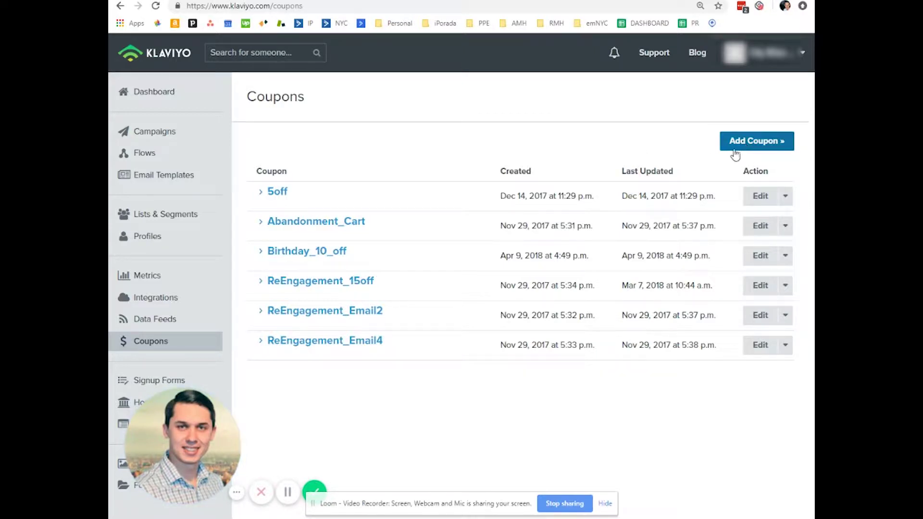
{"action": "left_click", "coordinate": [757, 148]}
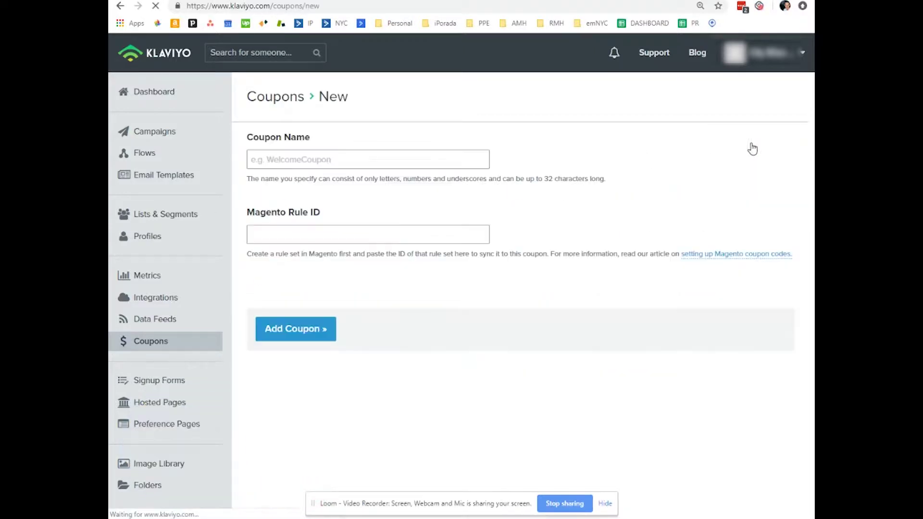
{"action": "left_click", "coordinate": [317, 156]}
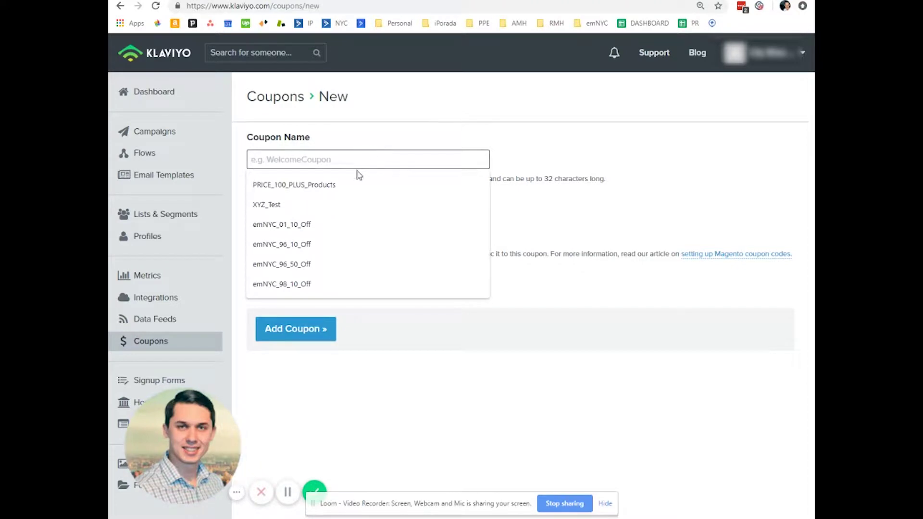
{"action": "type", "text": "X"}
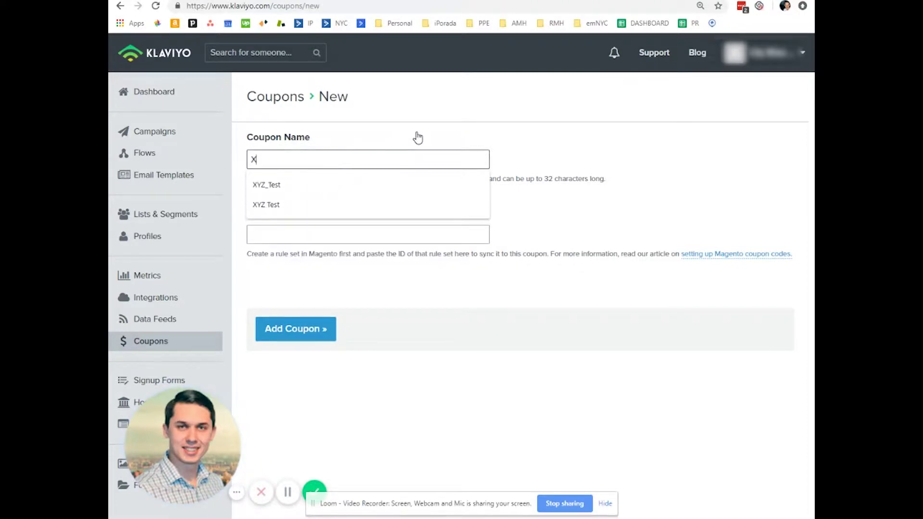
{"action": "type", "text": "YZ_EXAMPLE"}
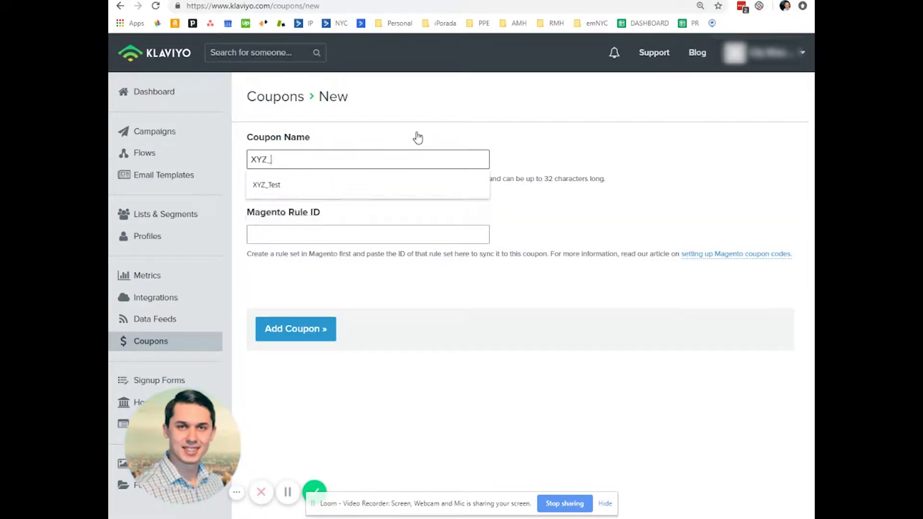
{"action": "left_click", "coordinate": [639, 181]}
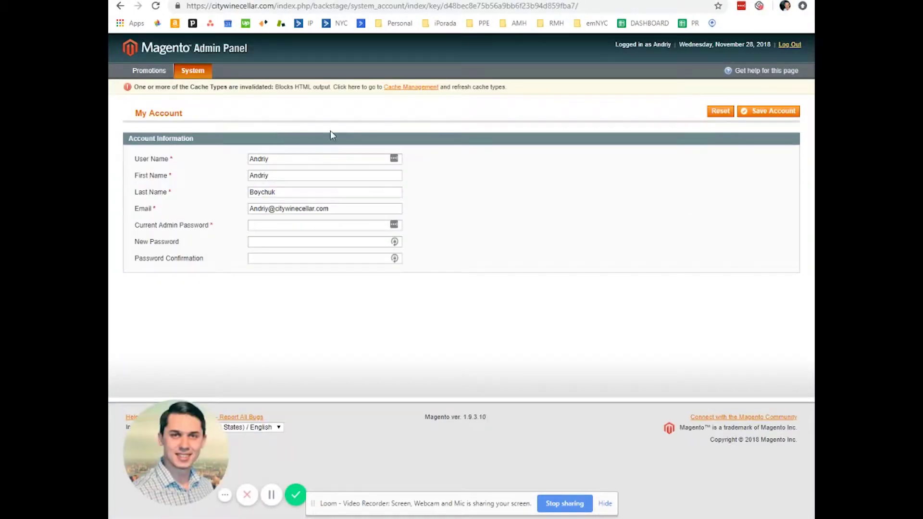
Filter Magento's Shopping Cart Price Rules to Active status, narrowing 376 records to 185.
{"action": "mouse_move", "coordinate": [149, 72]}
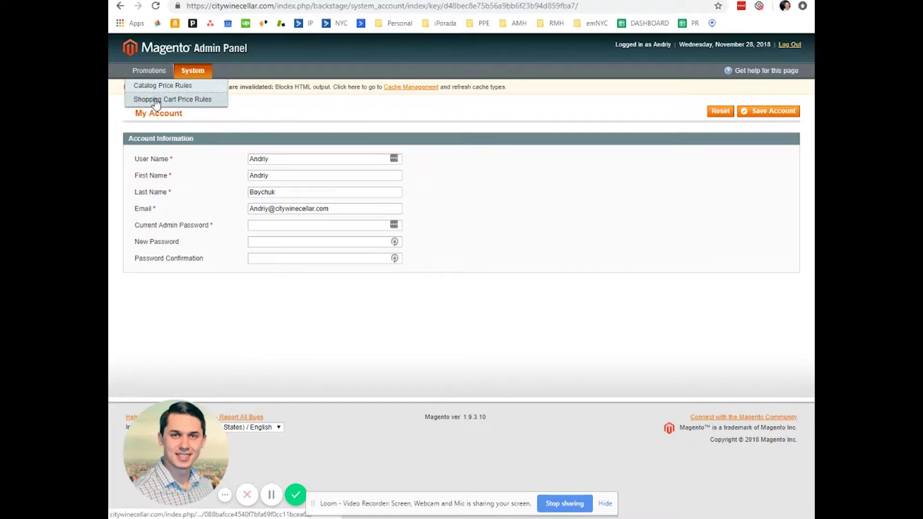
{"action": "left_click", "coordinate": [155, 100]}
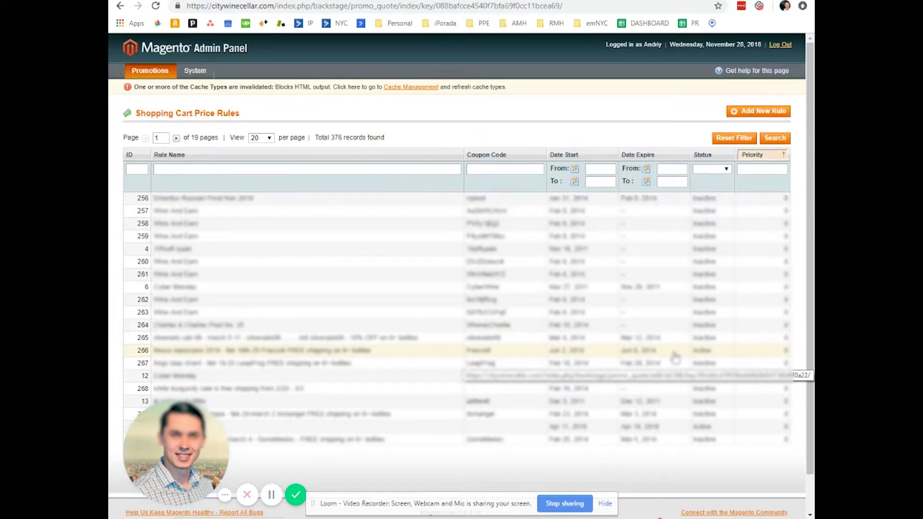
{"action": "left_click", "coordinate": [721, 169]}
{"action": "left_click", "coordinate": [724, 187]}
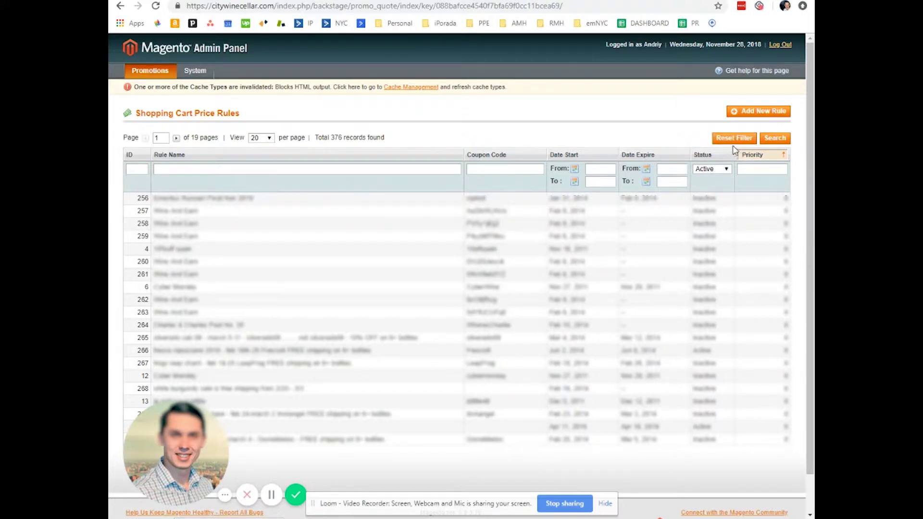
{"action": "left_click", "coordinate": [774, 138]}
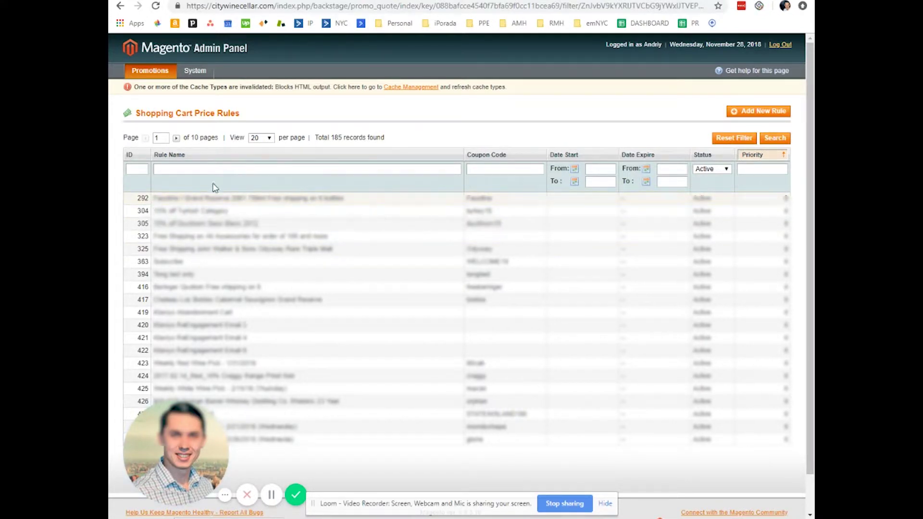
Enter Magento Rule ID 292 and save the XYZ_EXAMPLE coupon.
{"action": "key", "text": "ctrl+Tab"}
{"action": "left_click", "coordinate": [282, 237]}
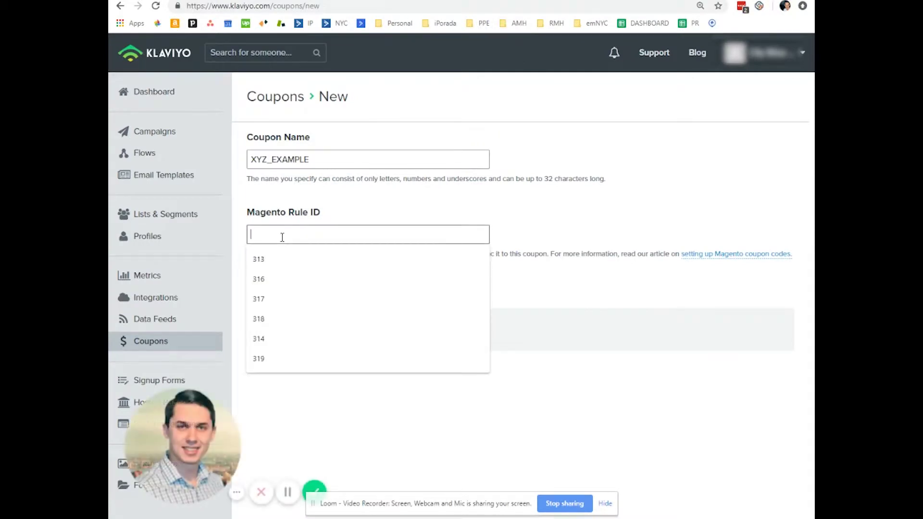
{"action": "type", "text": "292"}
{"action": "left_click", "coordinate": [272, 330]}
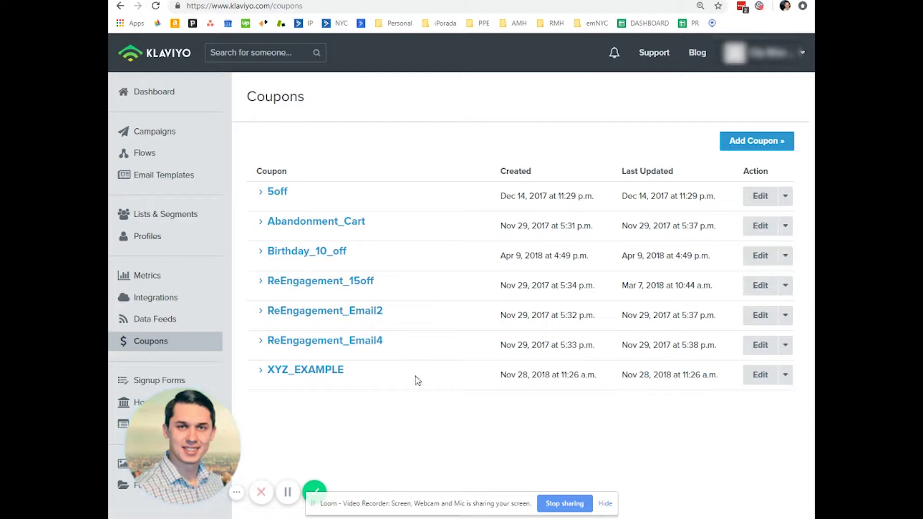
Copy the coupon name XYZ_EXAMPLE into the Notepad notes.
{"action": "left_click_drag", "start_coordinate": [385, 373], "coordinate": [268, 373]}
{"action": "key", "text": "ctrl+c"}
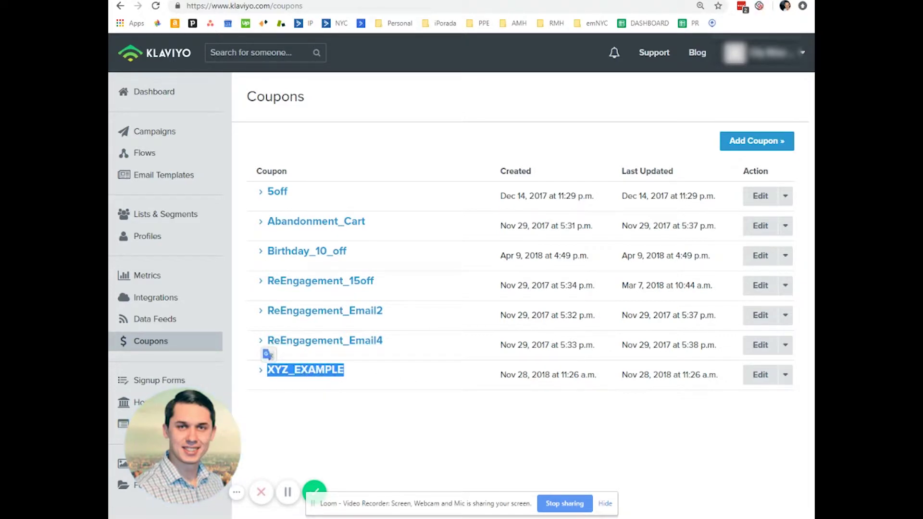
{"action": "key", "text": "alt+Tab"}
{"action": "key", "text": "ctrl+a"}
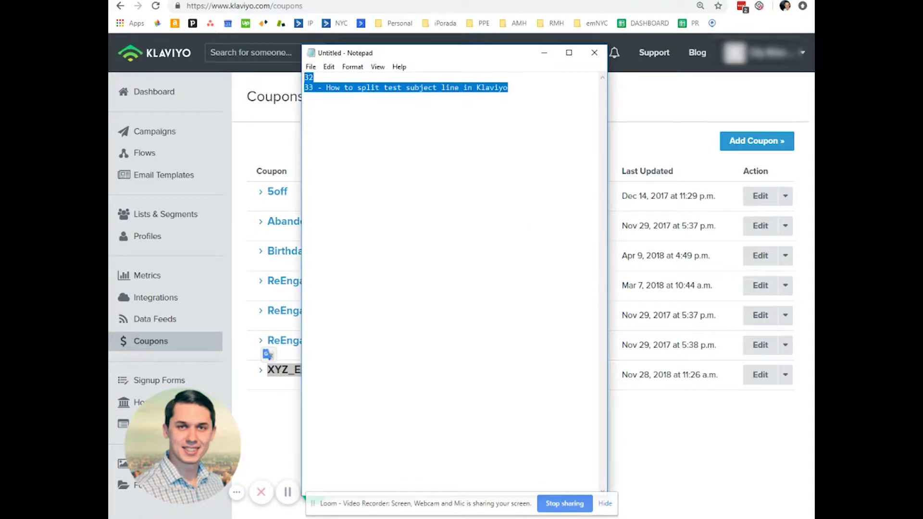
{"action": "key", "text": "ctrl+v"}
{"action": "key", "text": "alt+Tab"}
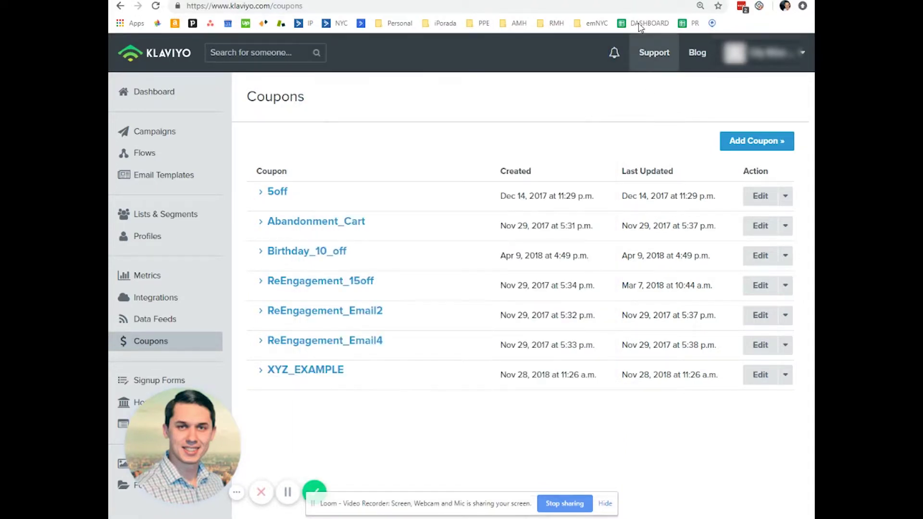
Search for 'klaviyo cupon' from the address bar of the Magento rules tab.
{"action": "key", "text": "ctrl+Tab"}
{"action": "key", "text": "ctrl+shift+Tab"}
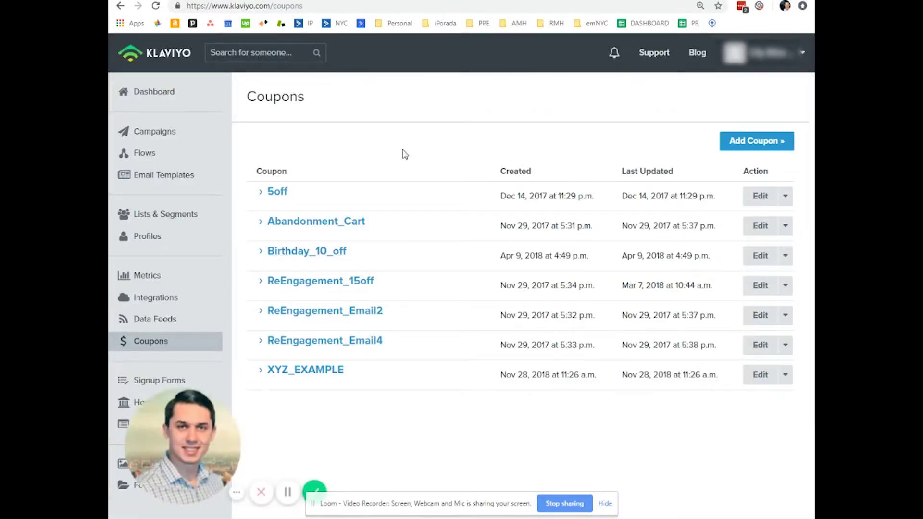
{"action": "key", "text": "ctrl+Tab"}
{"action": "left_click", "coordinate": [570, 7]}
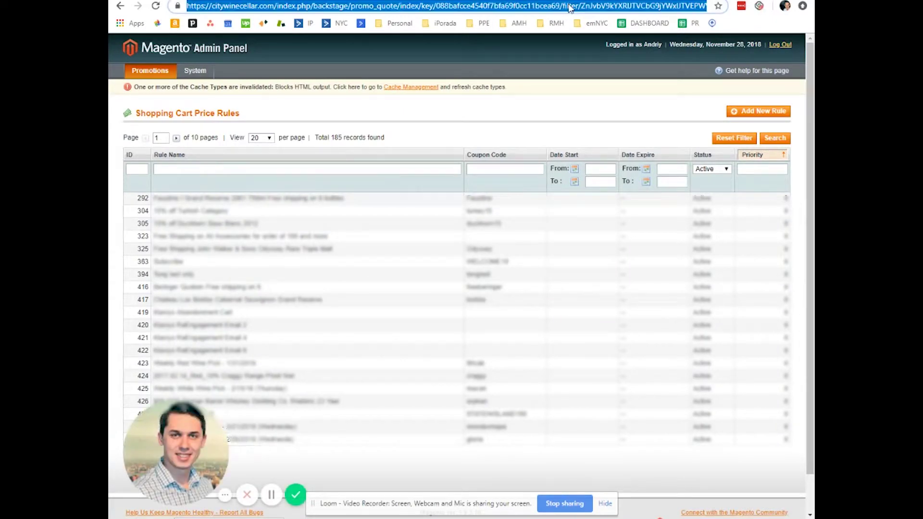
{"action": "type", "text": "klaviy"}
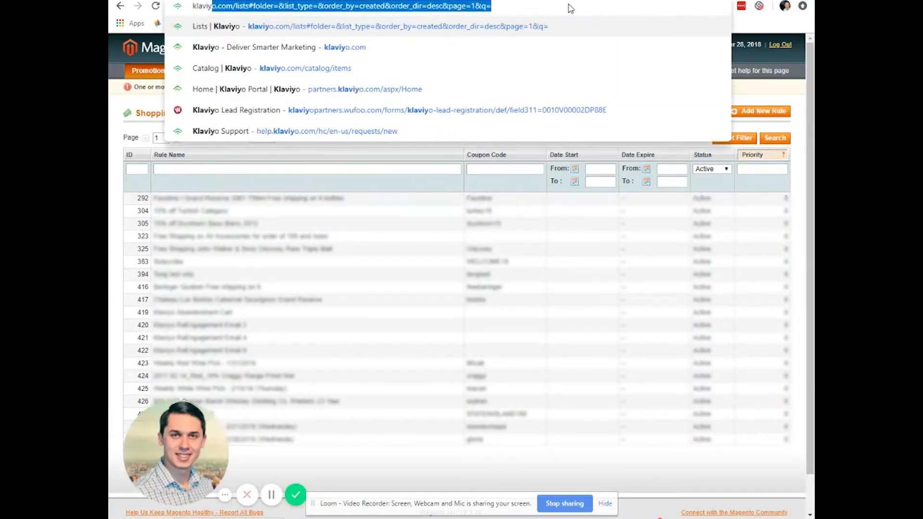
{"action": "type", "text": "o cupon"}
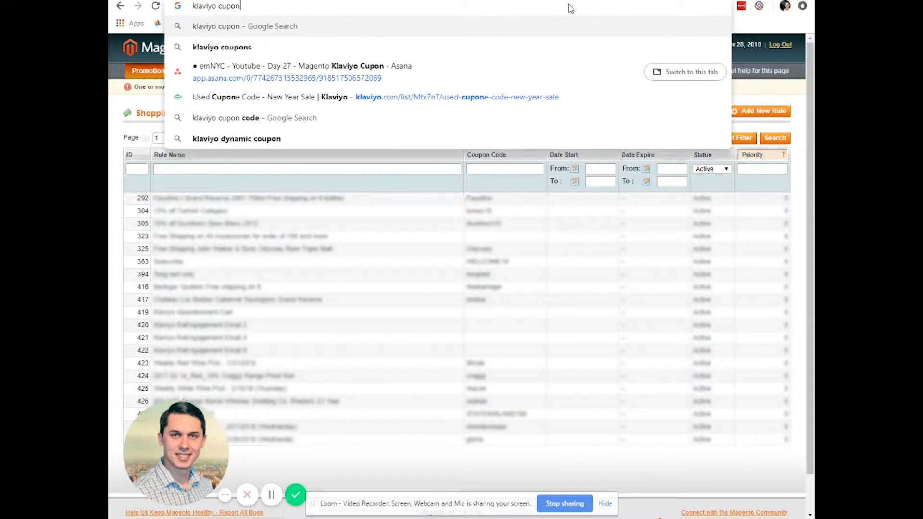
Open the Unique Coupon Codes for Shopify help article and select its example coupon_code tag.
{"action": "key", "text": "Return"}
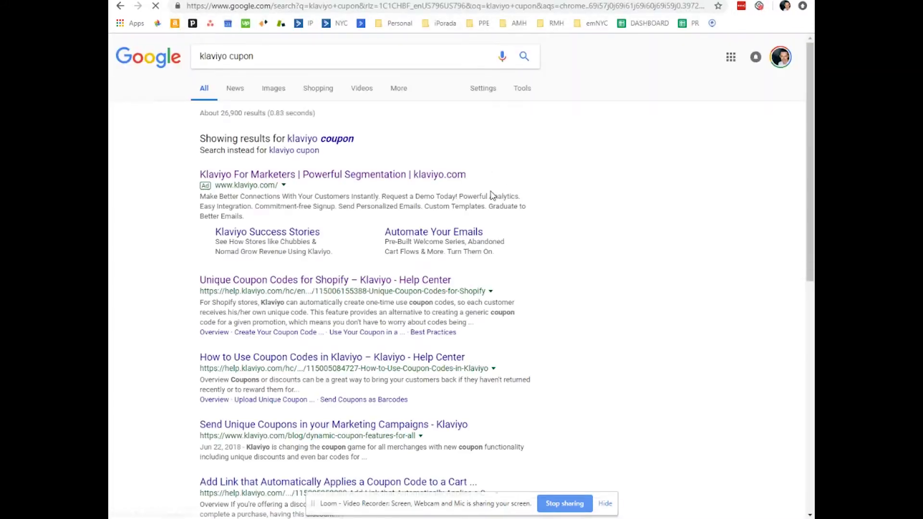
{"action": "left_click", "coordinate": [290, 281]}
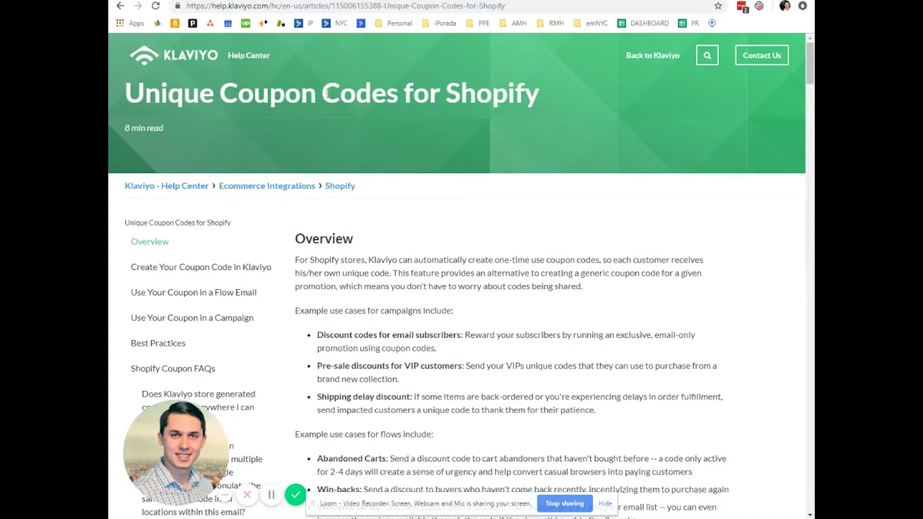
{"action": "scroll", "coordinate": [436, 139], "scroll_direction": "down", "scroll_amount": 20}
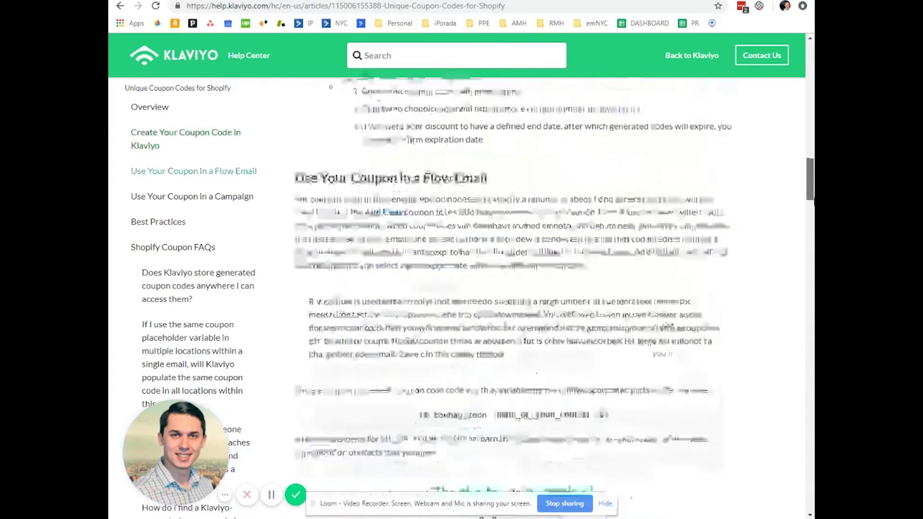
{"action": "scroll", "coordinate": [512, 298], "scroll_direction": "down", "scroll_amount": 10}
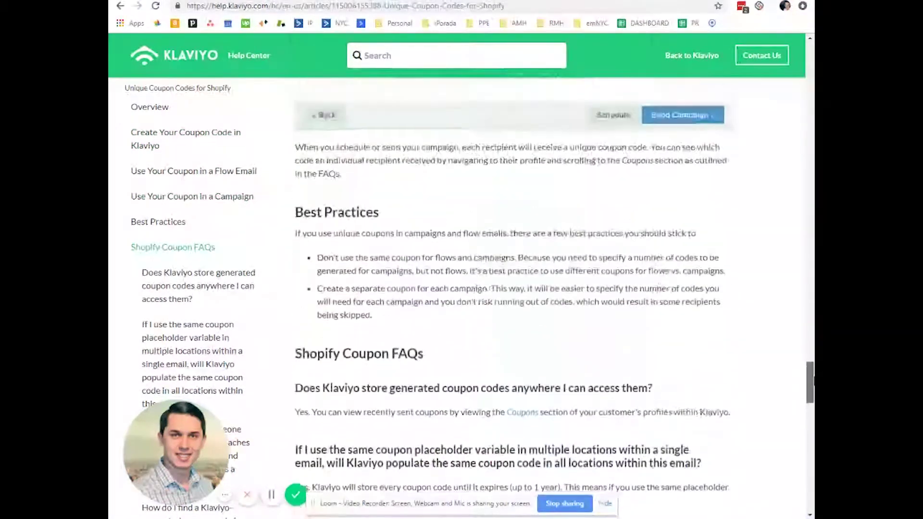
{"action": "left_click_drag", "start_coordinate": [812, 412], "coordinate": [813, 310]}
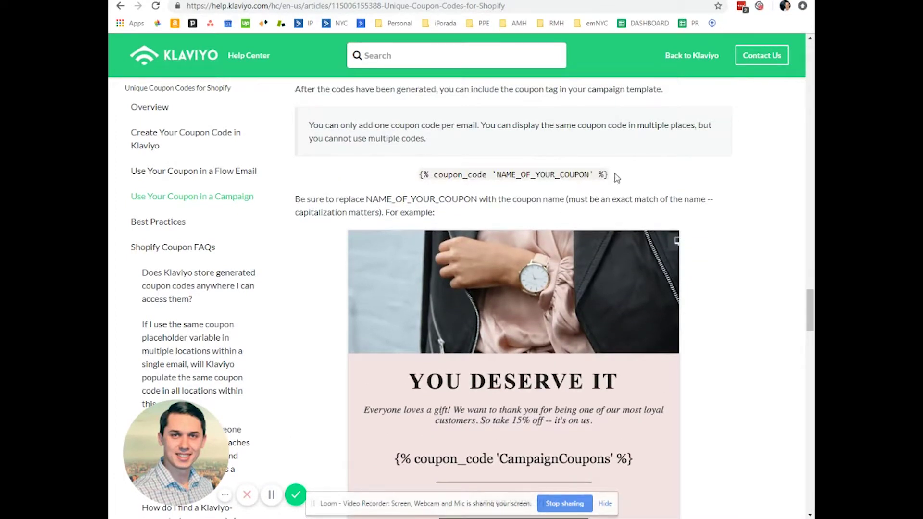
{"action": "left_click_drag", "start_coordinate": [607, 175], "coordinate": [417, 173]}
{"action": "key", "text": "ctrl+c"}
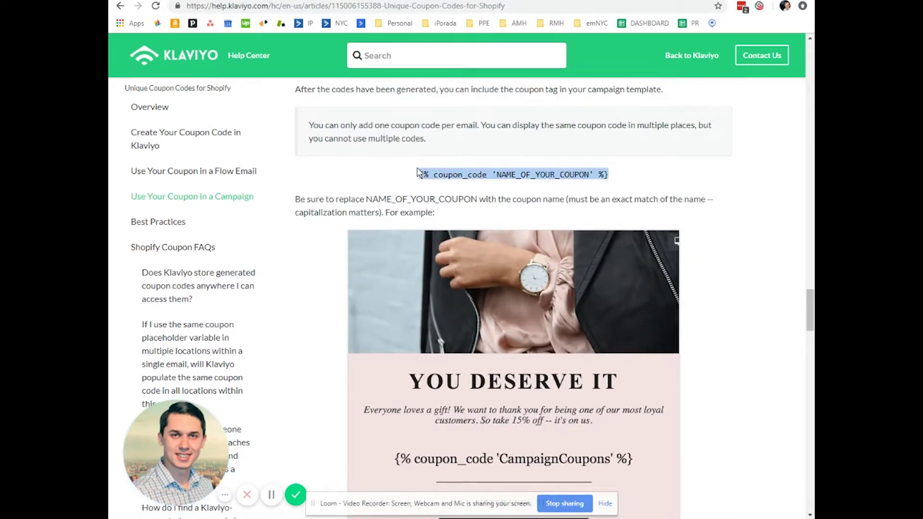
Paste the coupon_code tag into Notepad and replace NAME_OF_YOUR_COUPON with XYZ_EXAMPLE.
{"action": "key", "text": "alt+Tab"}
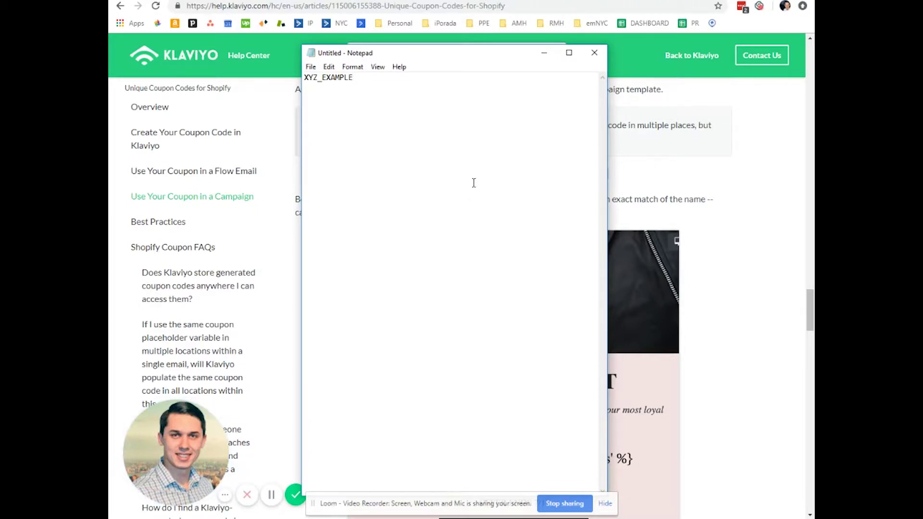
{"action": "key", "text": "ctrl+v"}
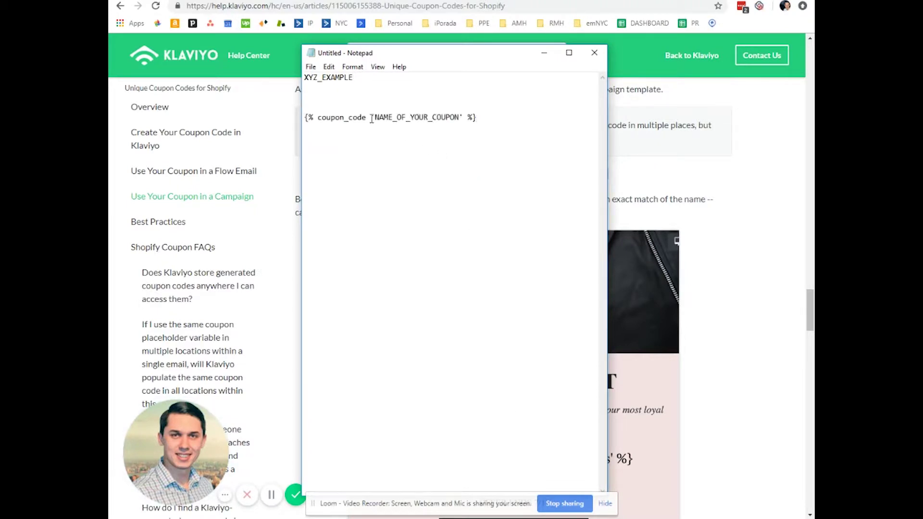
{"action": "left_click_drag", "start_coordinate": [375, 119], "coordinate": [461, 118]}
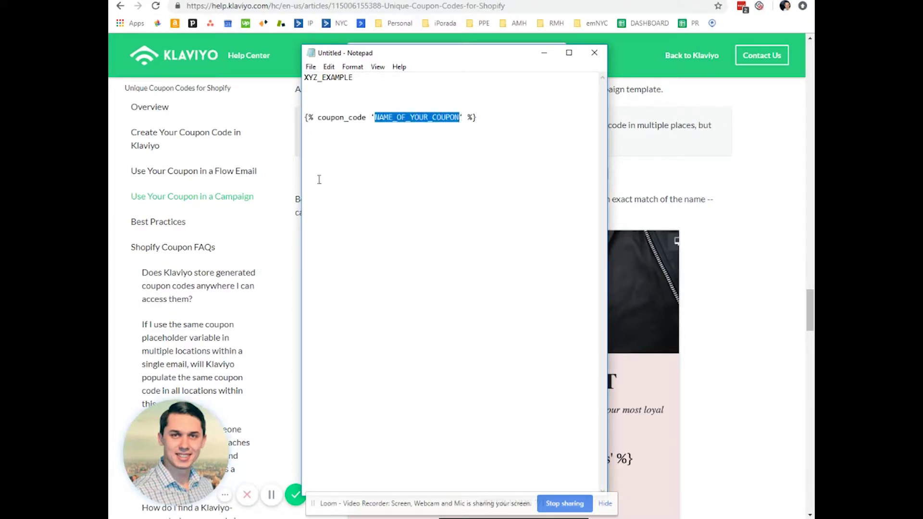
{"action": "left_click", "coordinate": [343, 133]}
{"action": "left_click_drag", "start_coordinate": [367, 78], "coordinate": [305, 78]}
{"action": "key", "text": "ctrl+c"}
{"action": "left_click", "coordinate": [376, 129]}
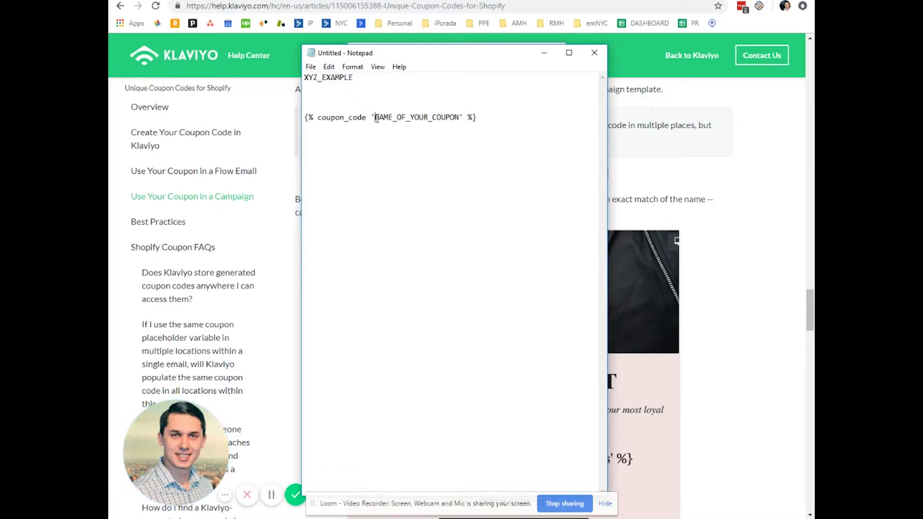
{"action": "left_click_drag", "start_coordinate": [376, 118], "coordinate": [327, 117]}
{"action": "key", "text": "ctrl+v"}
Select and copy the finished {% coupon_code 'XYZ_EXAMPLE' %} line.
{"action": "left_click", "coordinate": [446, 118]}
{"action": "left_click_drag", "start_coordinate": [467, 116], "coordinate": [299, 146]}
{"action": "key", "text": "ctrl+c"}
{"action": "left_click", "coordinate": [437, 118]}
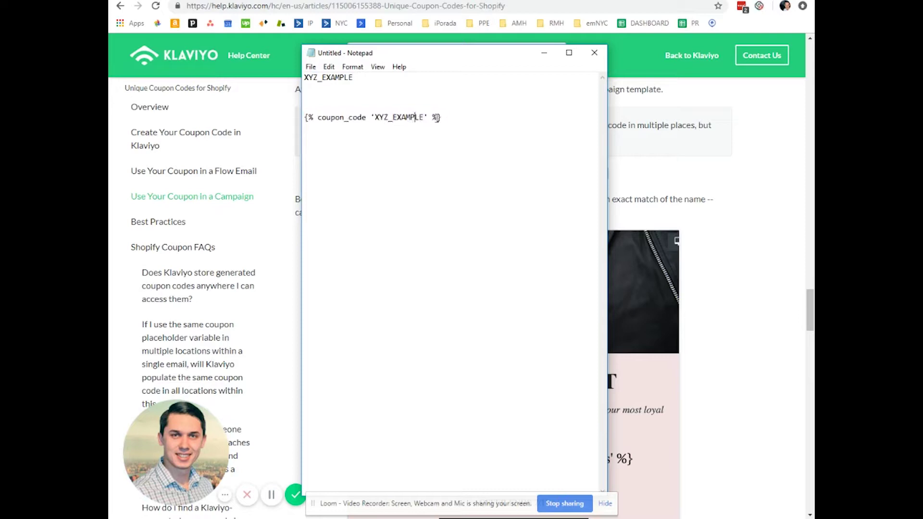
{"action": "left_click_drag", "start_coordinate": [447, 118], "coordinate": [308, 119]}
{"action": "left_click", "coordinate": [389, 174]}
{"action": "left_click_drag", "start_coordinate": [445, 118], "coordinate": [318, 125]}
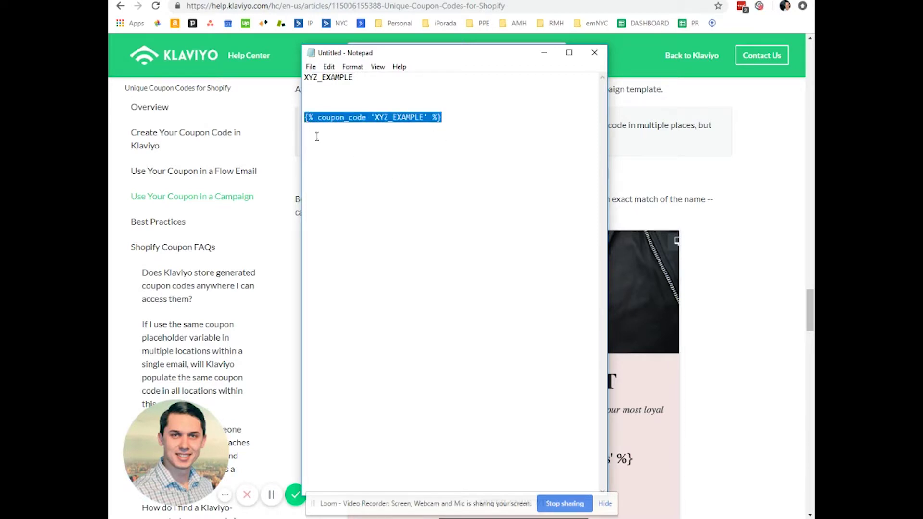
{"action": "left_click", "coordinate": [317, 136]}
{"action": "key", "text": "alt+Tab"}
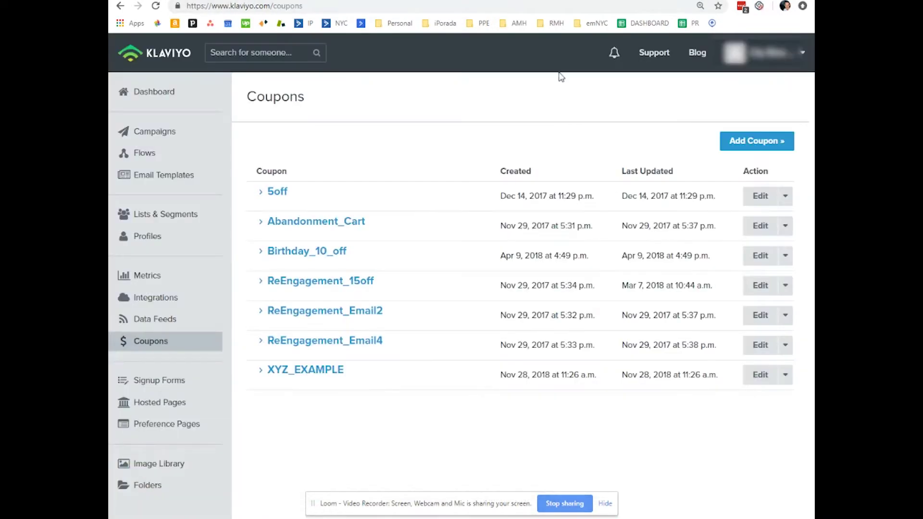
Open Birthday Flow Example's Email #1, configure its content, and go to Choose Template.
{"action": "left_click", "coordinate": [169, 157]}
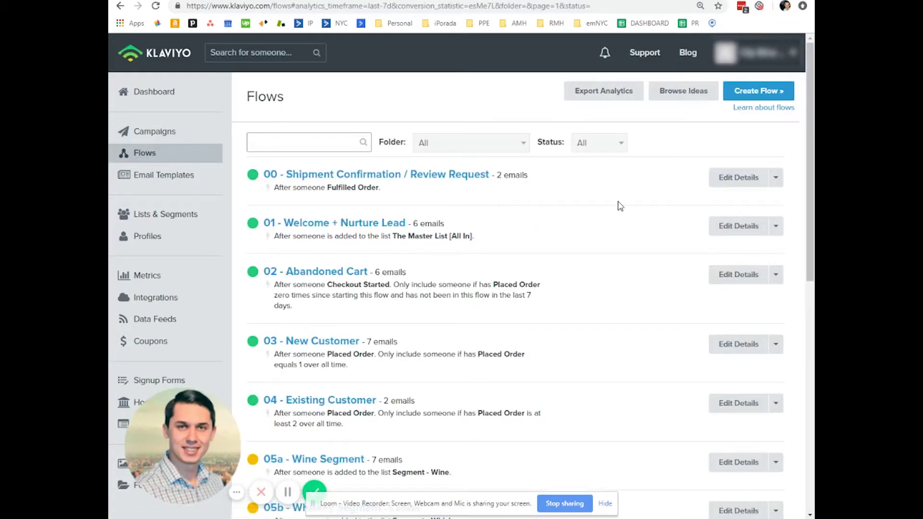
{"action": "scroll", "coordinate": [571, 354], "scroll_direction": "down", "scroll_amount": 10}
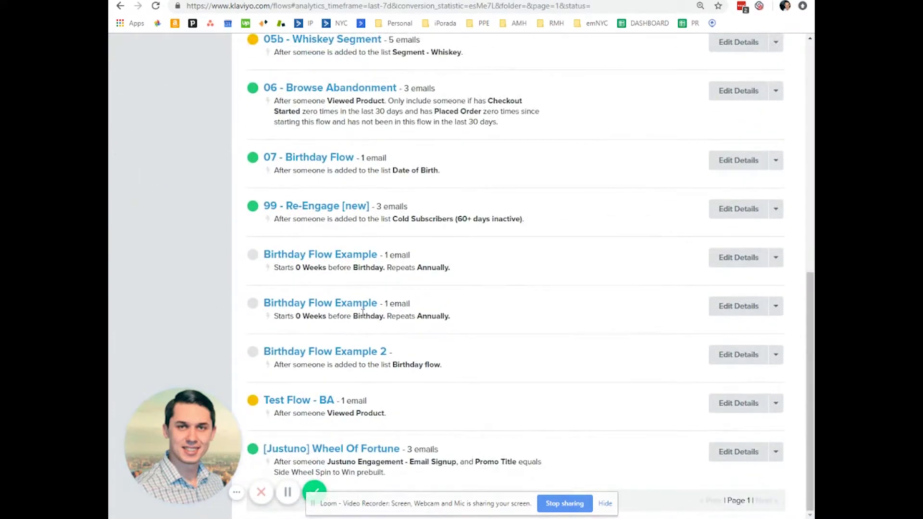
{"action": "left_click", "coordinate": [338, 307]}
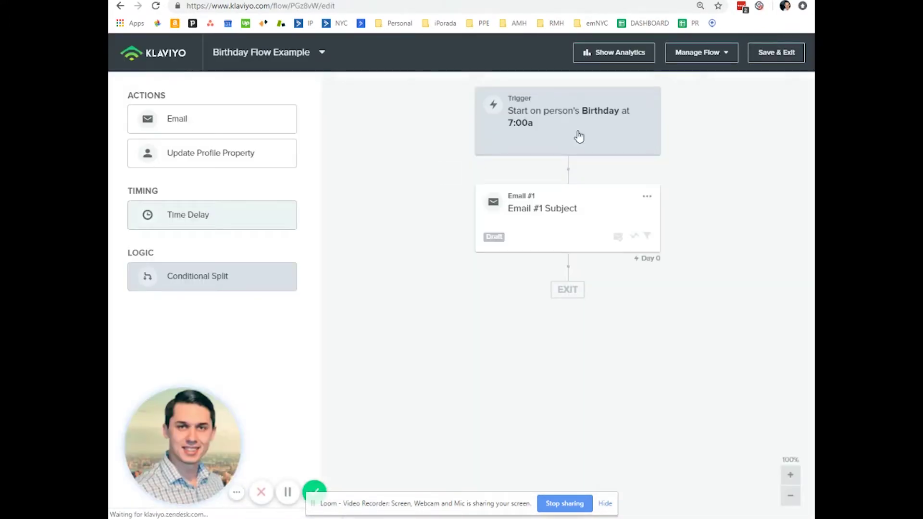
{"action": "left_click", "coordinate": [569, 239]}
{"action": "left_click", "coordinate": [300, 187]}
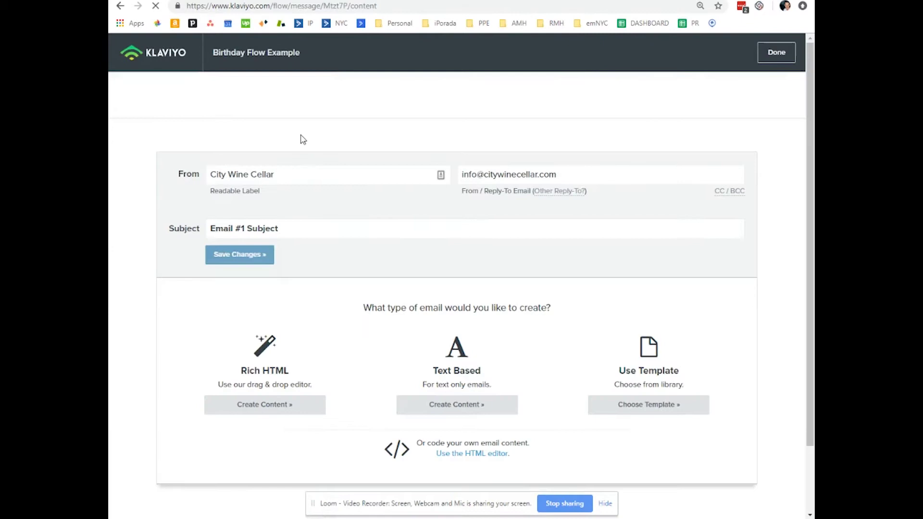
{"action": "left_click", "coordinate": [645, 403]}
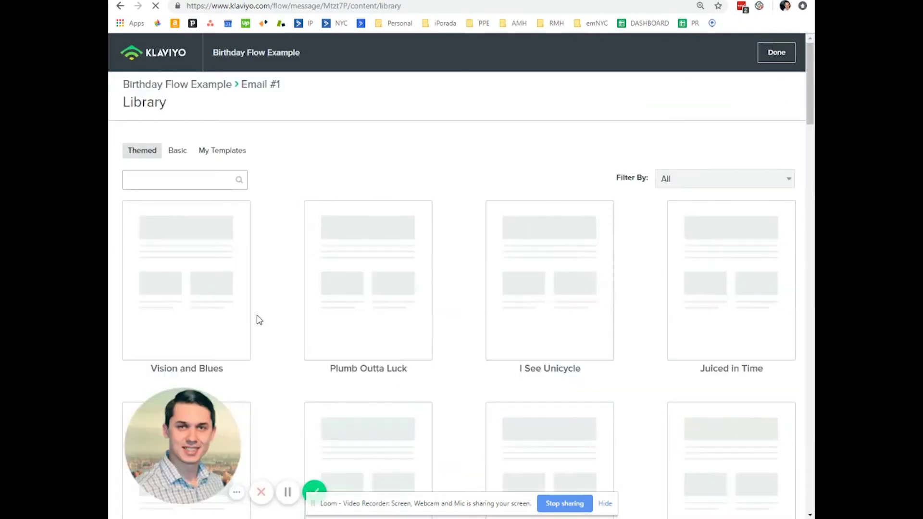
Use the Vision and Blues template and add a {% coupon_code 'XYZ_EXAMPLE' %} text block below the collection link.
{"action": "left_click", "coordinate": [188, 230]}
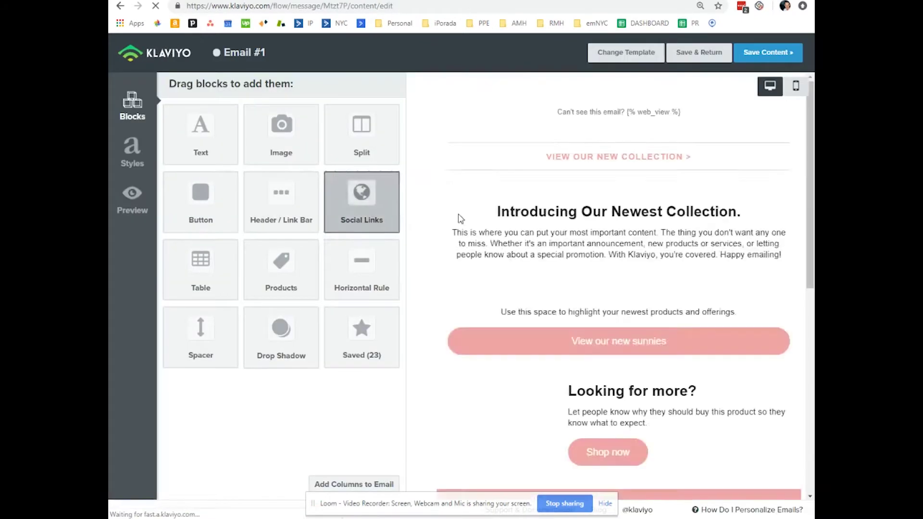
{"action": "scroll", "coordinate": [582, 337], "scroll_direction": "down", "scroll_amount": 3}
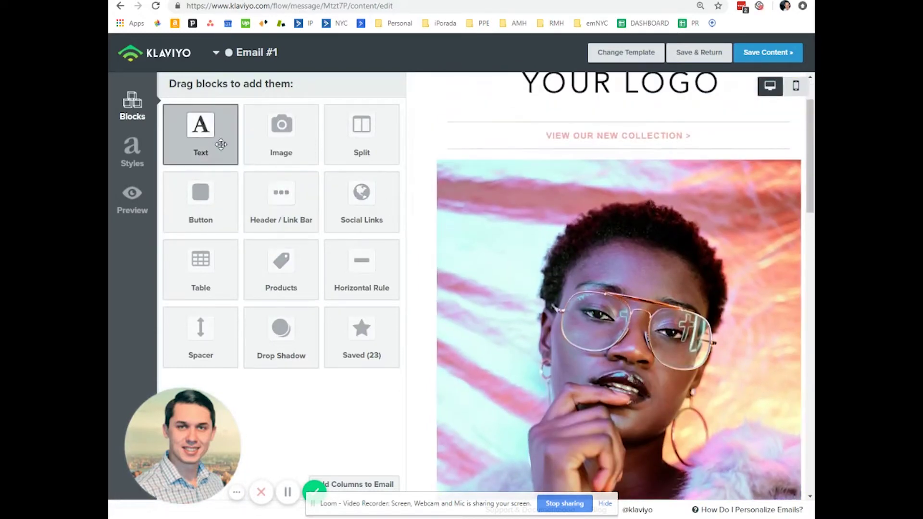
{"action": "left_click_drag", "start_coordinate": [221, 144], "coordinate": [538, 166]}
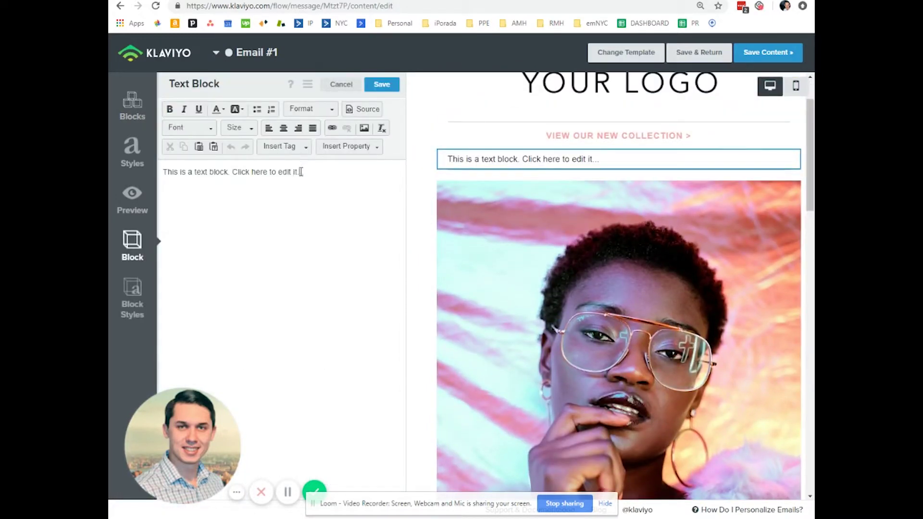
{"action": "left_click_drag", "start_coordinate": [301, 172], "coordinate": [164, 172]}
{"action": "key", "text": "ctrl+v"}
{"action": "left_click", "coordinate": [383, 84]}
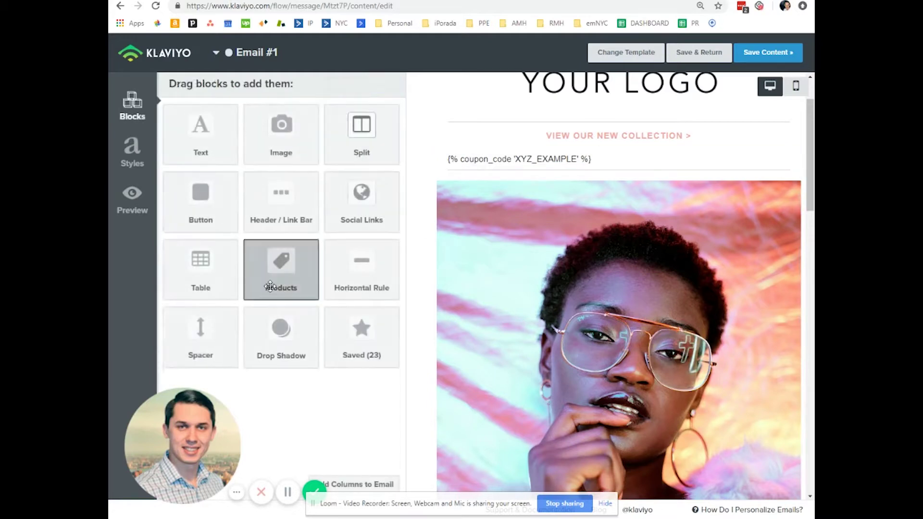
{"action": "left_click", "coordinate": [135, 204]}
Generate the preview, check the coupon line reads XYZ_EXAMPLE-PREVIEW, and close it.
{"action": "left_click", "coordinate": [626, 371]}
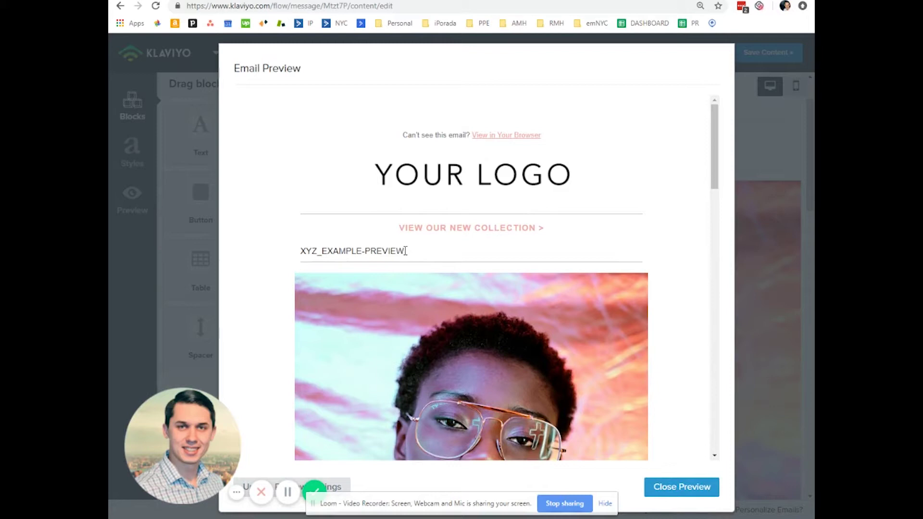
{"action": "left_click_drag", "start_coordinate": [405, 251], "coordinate": [291, 251]}
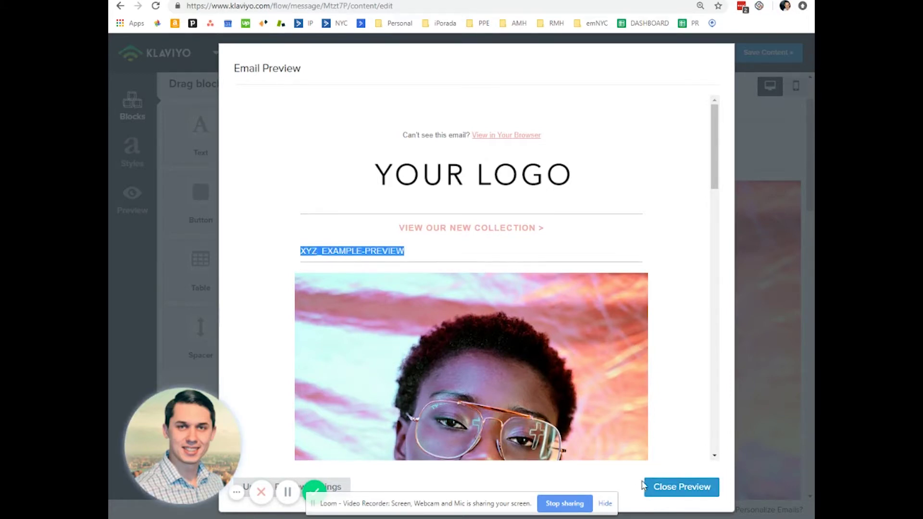
{"action": "left_click", "coordinate": [682, 487]}
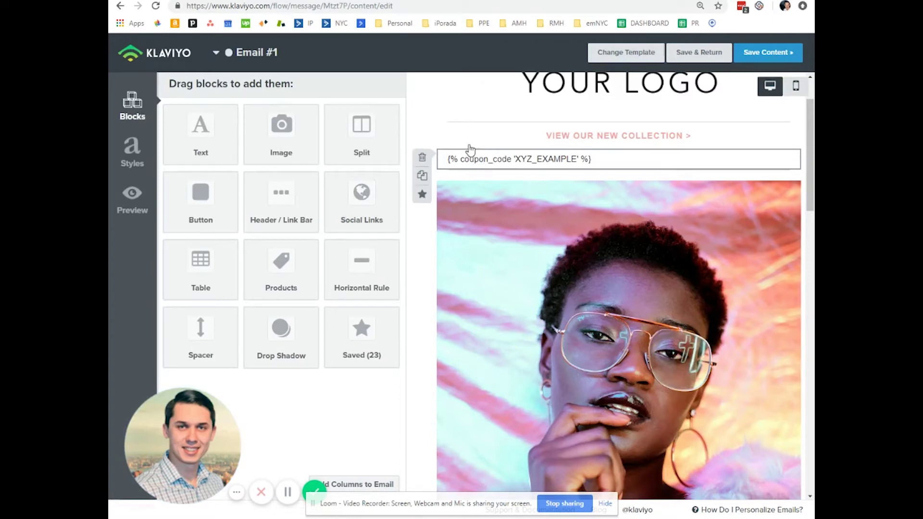